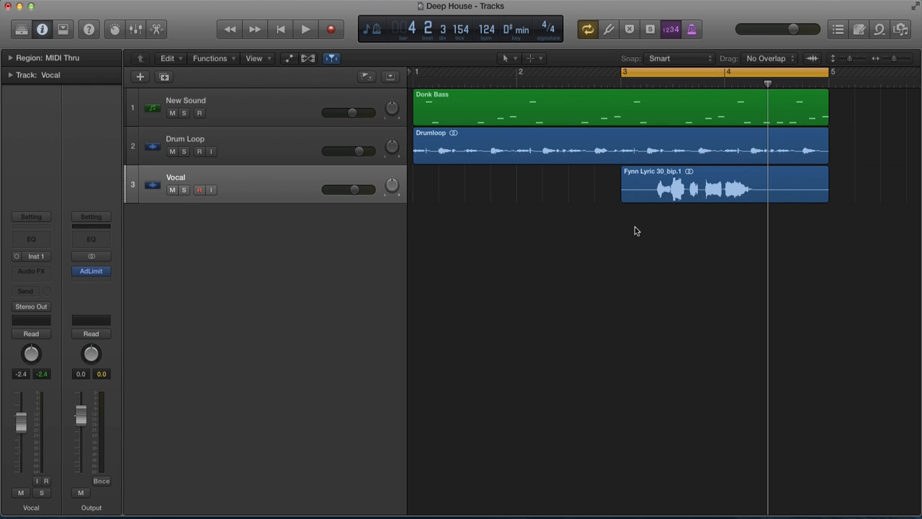
# Step: Insert the Vocal Transformer pitch plug-in on the Vocal channel and move its window clear of the channel strips
pyautogui.click(268, 189)
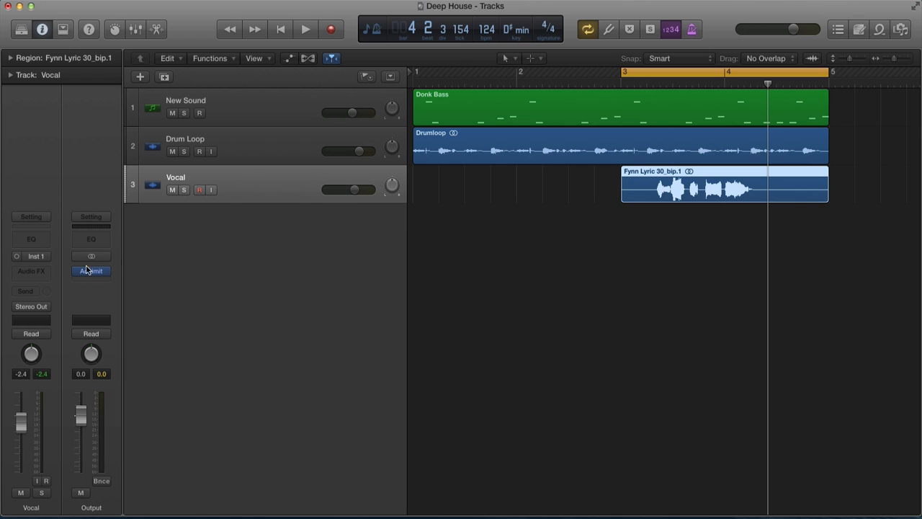
pyautogui.click(41, 273)
pyautogui.moveTo(33, 371)
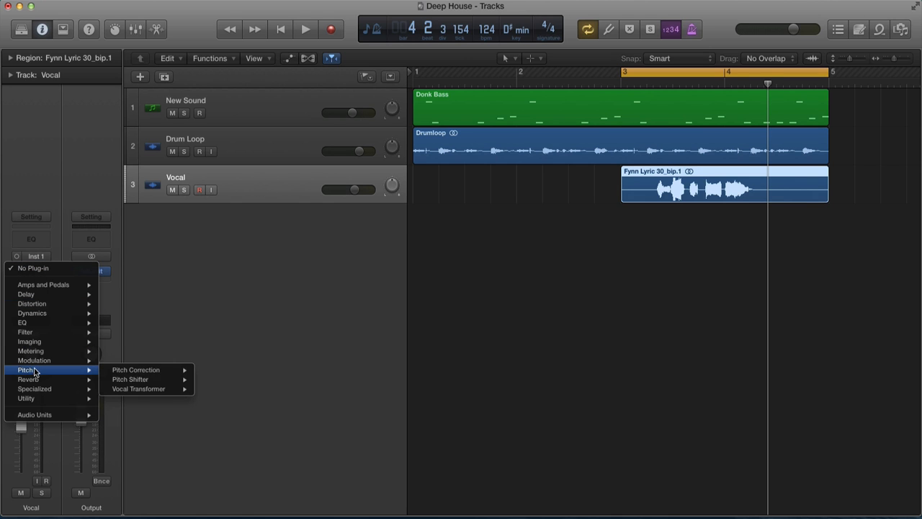
pyautogui.moveTo(154, 389)
pyautogui.click(205, 389)
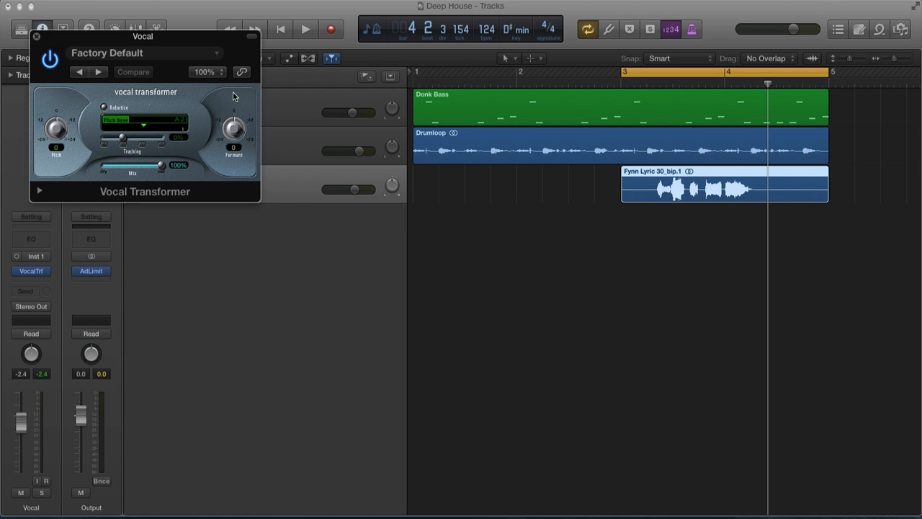
pyautogui.moveTo(159, 38); pyautogui.dragTo(535, 65)
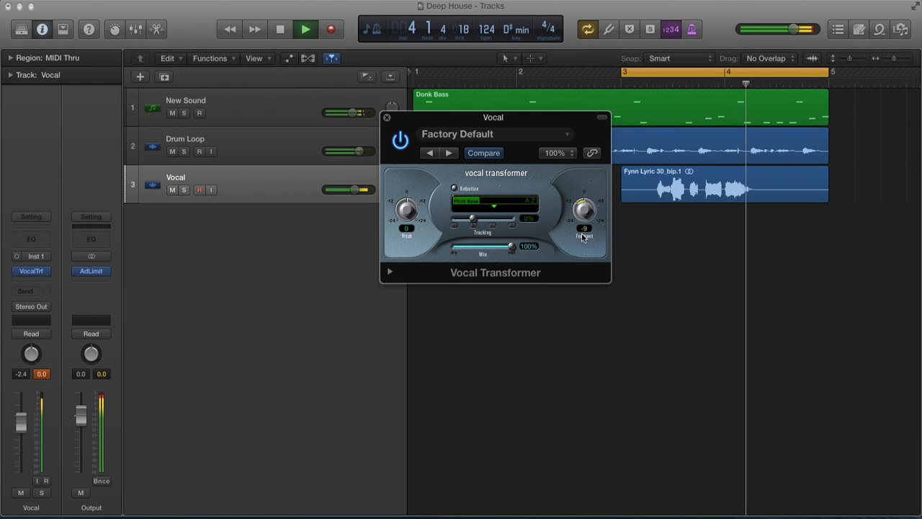
# Step: Set the Vocal Transformer's formant to -8 during playback, close the plug-in, stop playback and reset the peak readout
pyautogui.moveTo(583, 240); pyautogui.dragTo(583, 235)
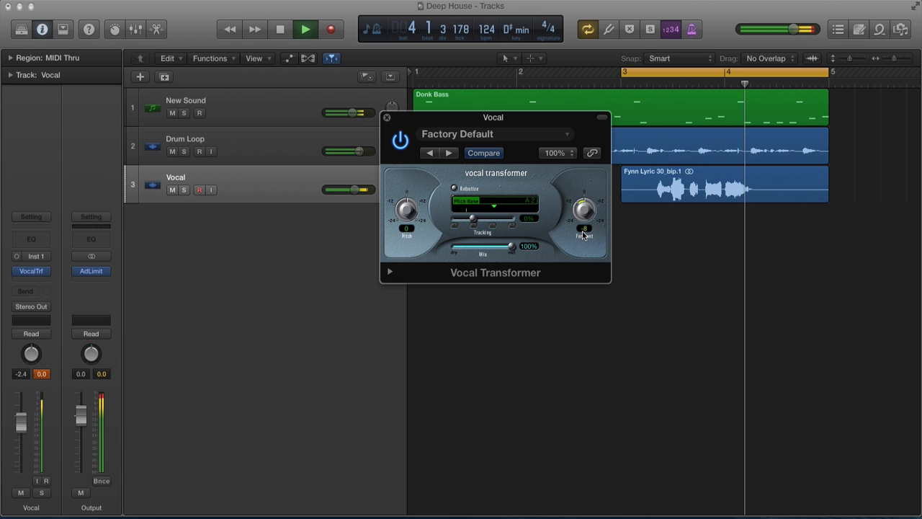
pyautogui.click(387, 119)
pyautogui.press('space')
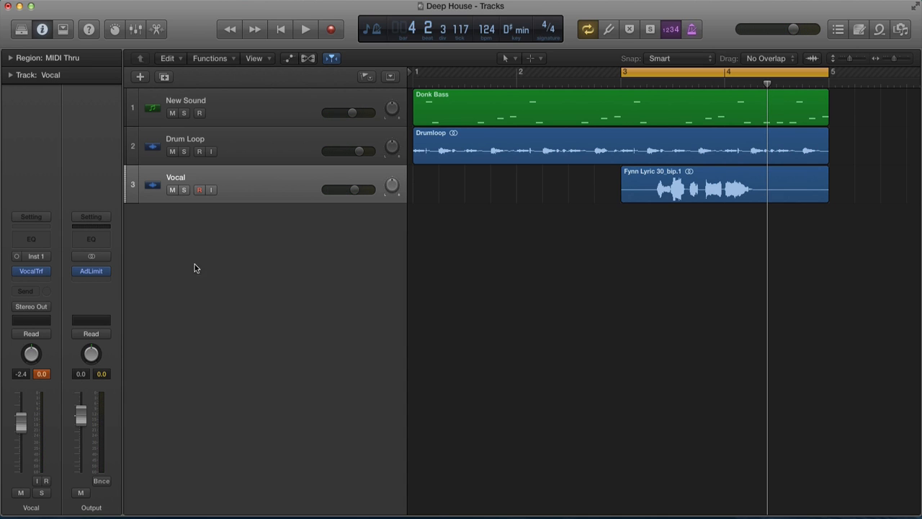
pyautogui.click(40, 376)
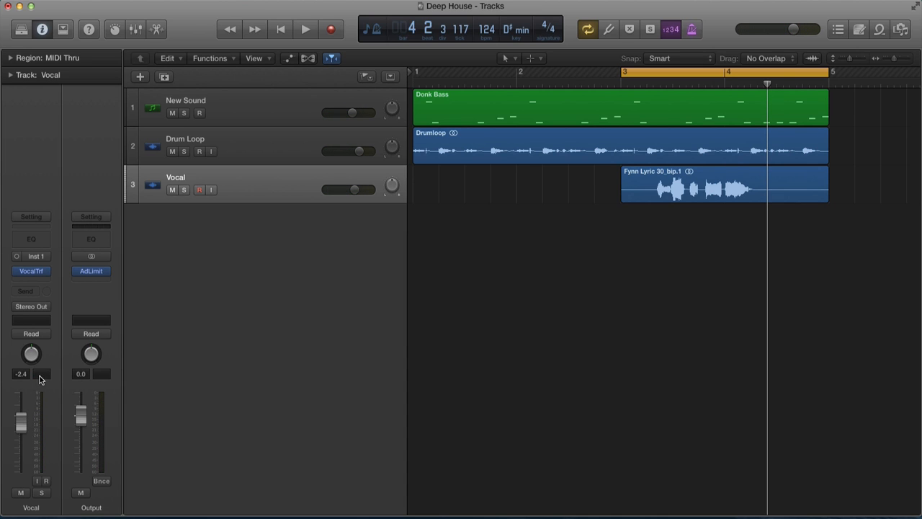
# Step: Add a pre-fader send to Bus 1 on the Vocal channel and pull the channel's fader fully down
pyautogui.click(249, 177)
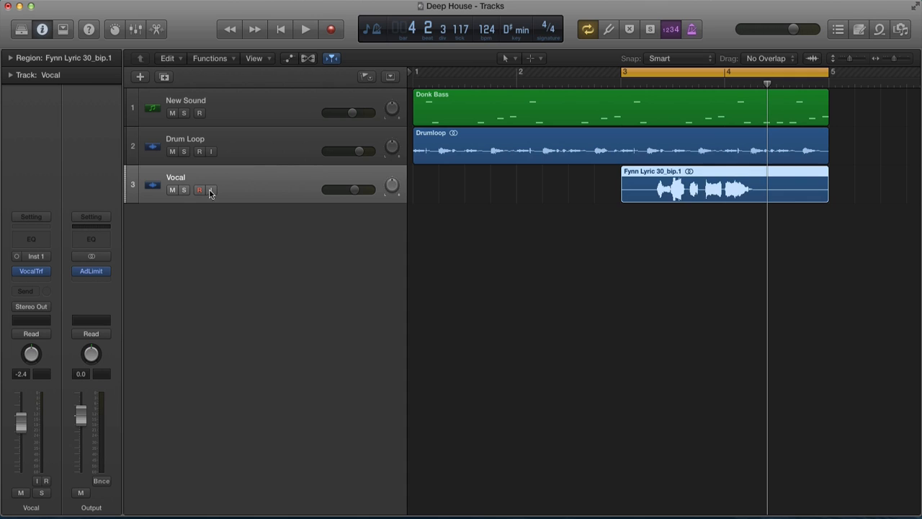
pyautogui.click(25, 292)
pyautogui.moveTo(69, 349)
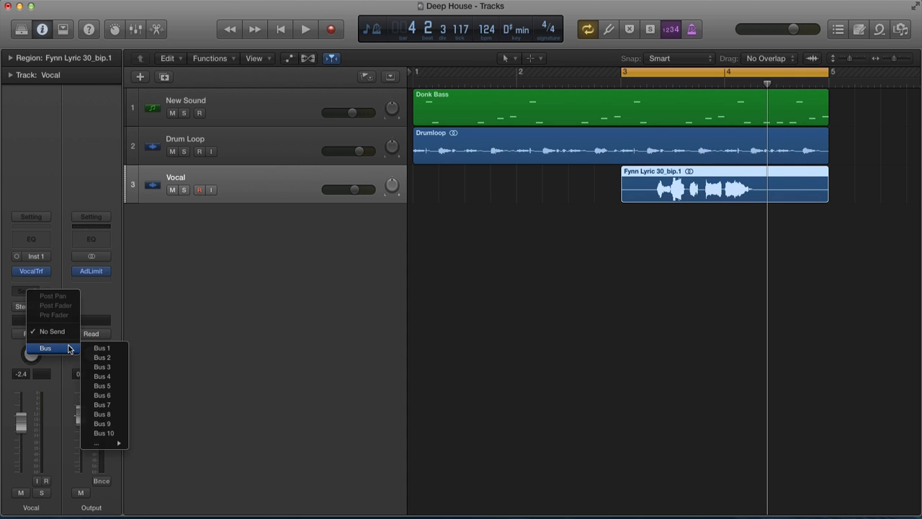
pyautogui.click(100, 348)
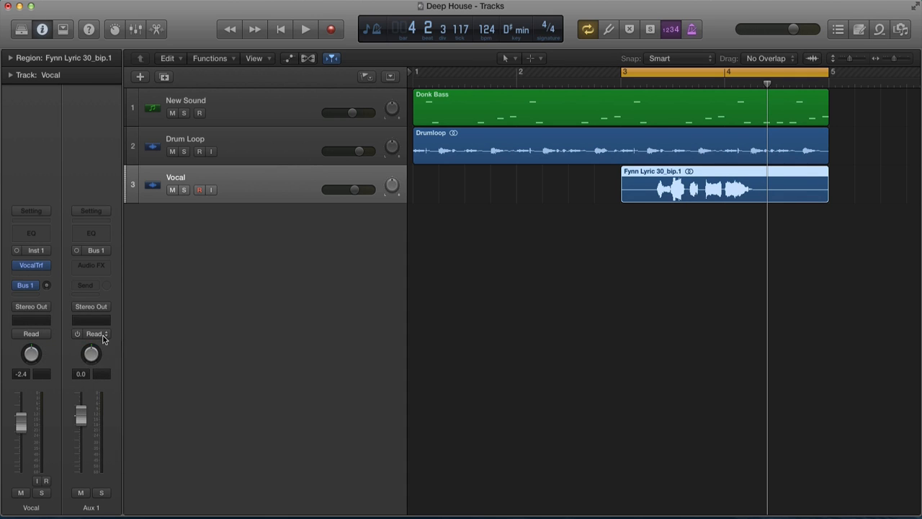
pyautogui.click(36, 287)
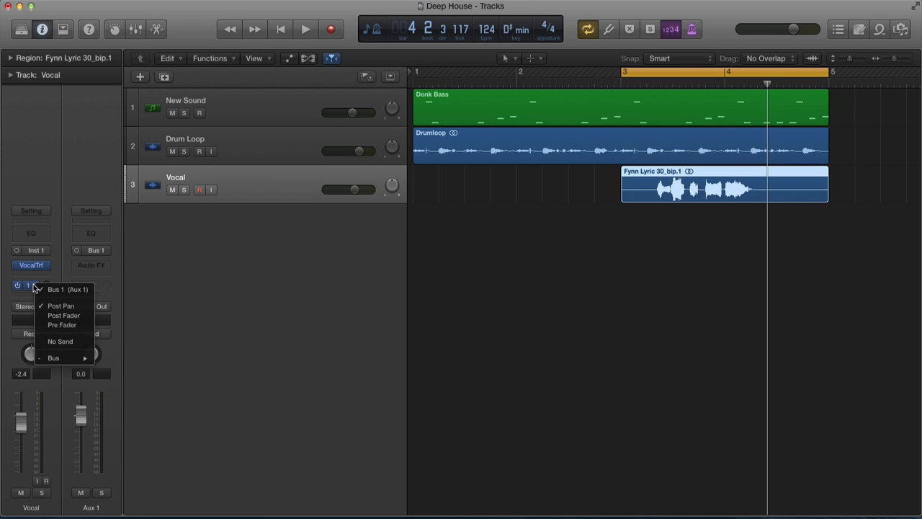
pyautogui.click(51, 326)
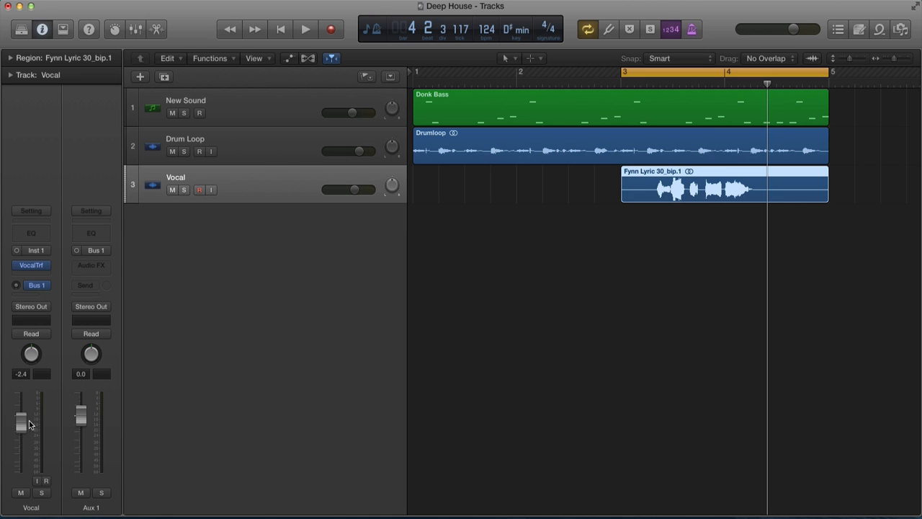
pyautogui.moveTo(22, 427); pyautogui.dragTo(29, 516)
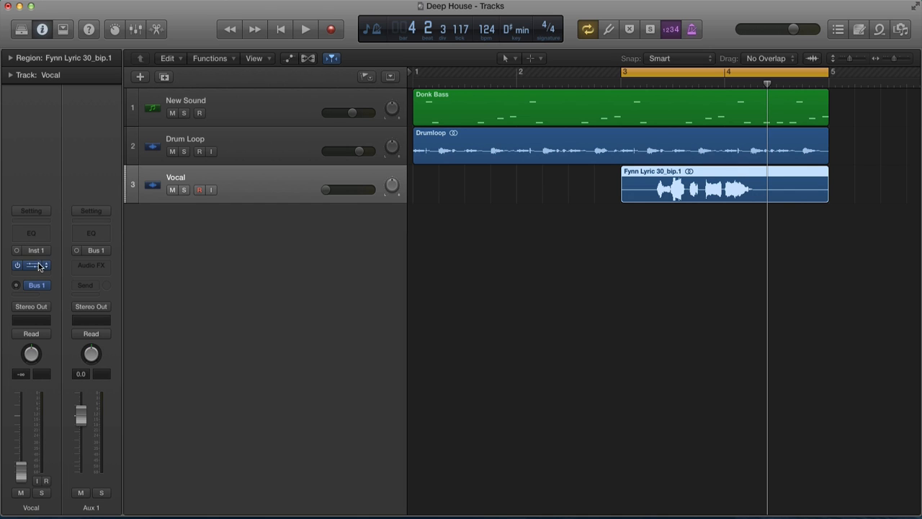
# Step: Insert a Stereo Delay on the Aux 1 channel in its Mono->Stereo version
pyautogui.click(93, 266)
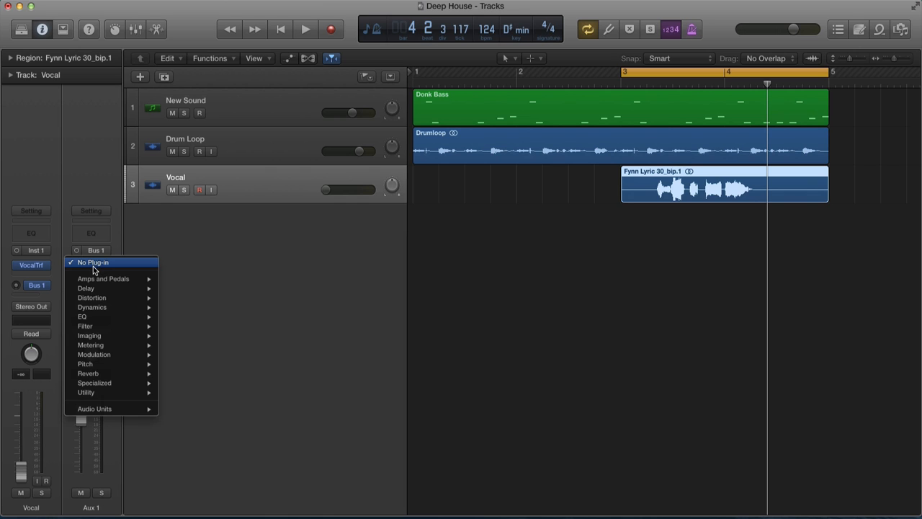
pyautogui.moveTo(108, 288)
pyautogui.moveTo(204, 322)
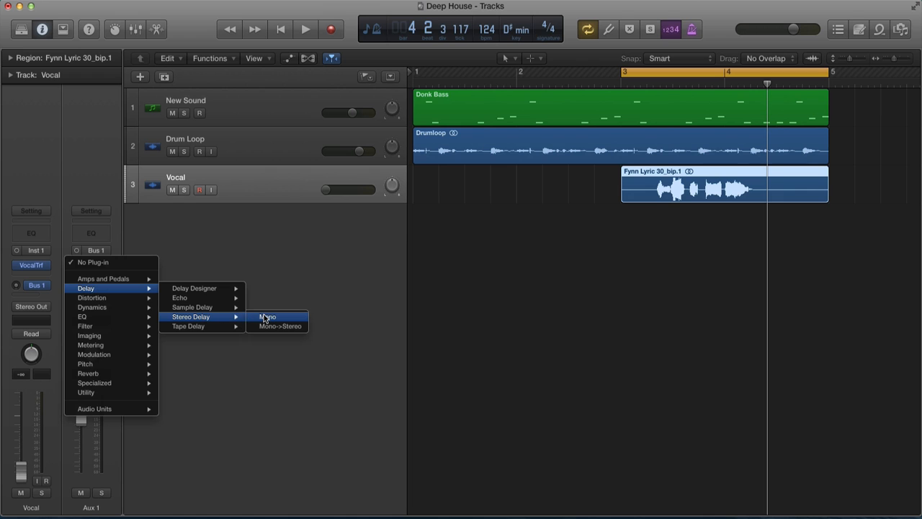
pyautogui.click(265, 317)
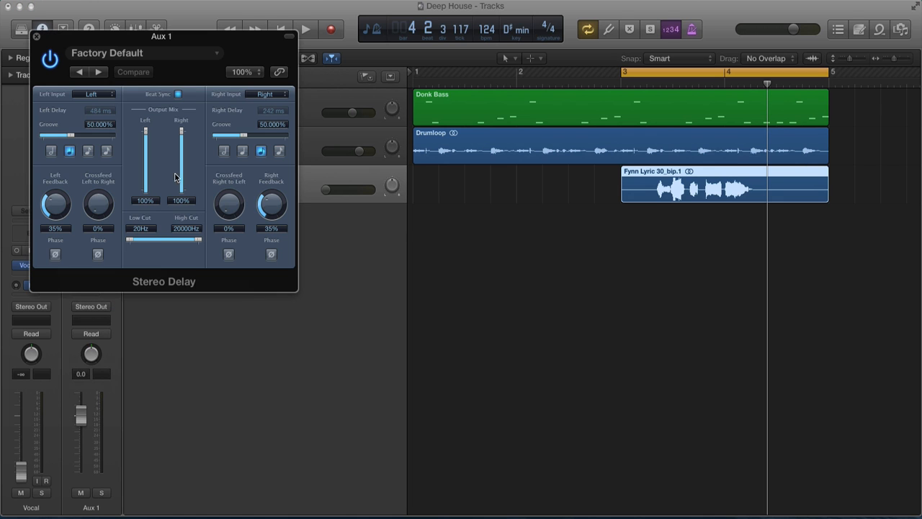
pyautogui.click(37, 37)
pyautogui.click(108, 266)
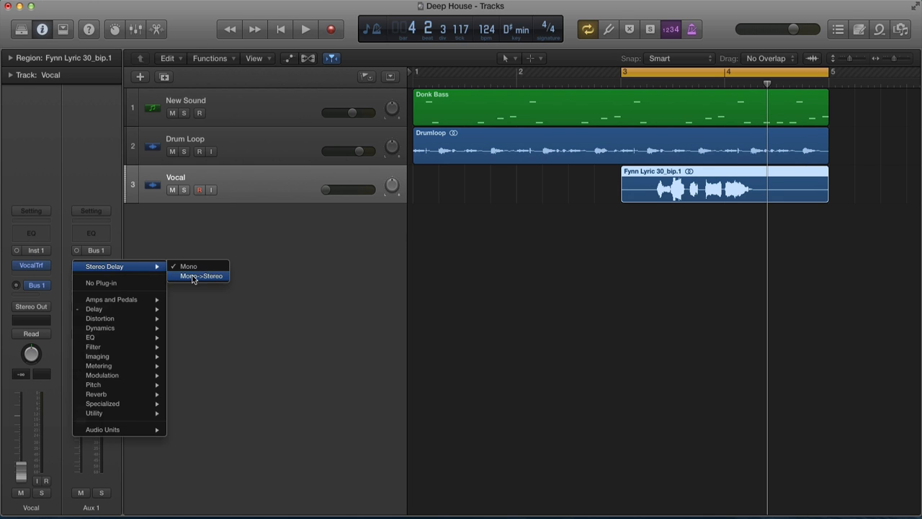
pyautogui.click(229, 275)
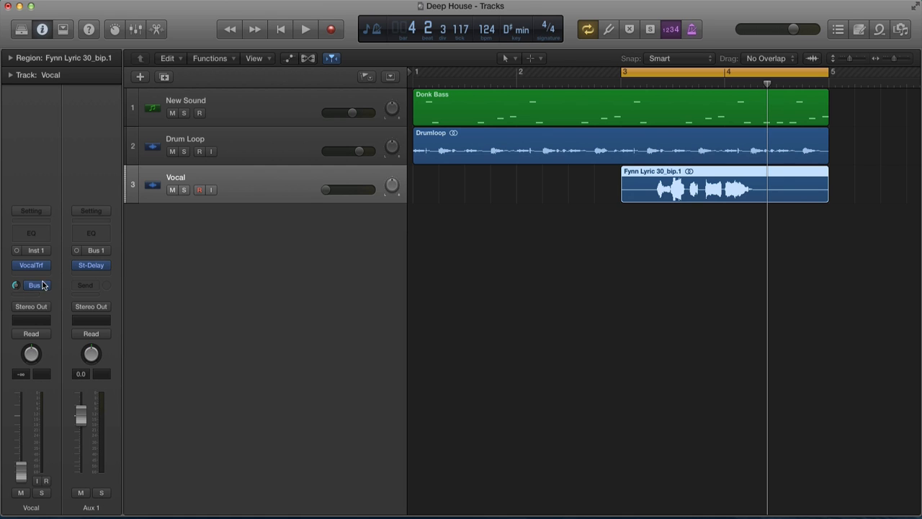
# Step: Set the Vocal channel's Bus 1 send level to -12.8 while the loop plays
pyautogui.press('space')
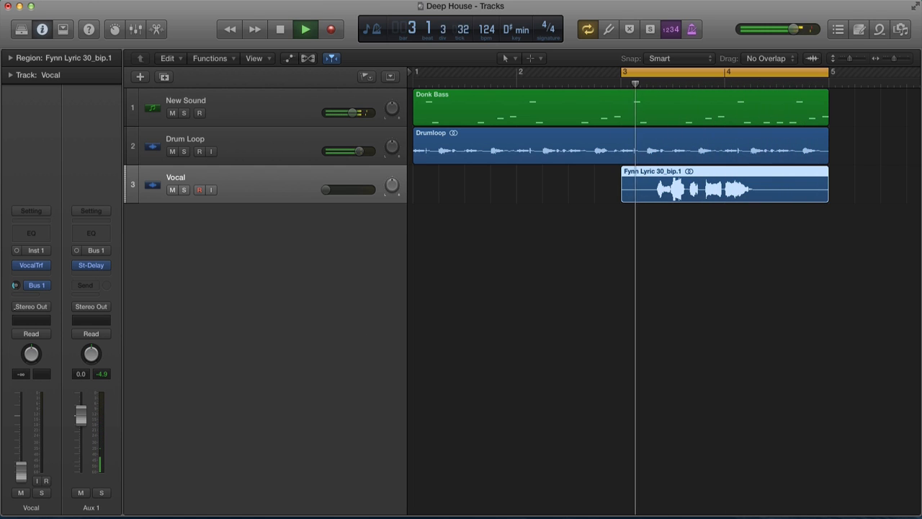
pyautogui.moveTo(16, 285); pyautogui.dragTo(14, 309)
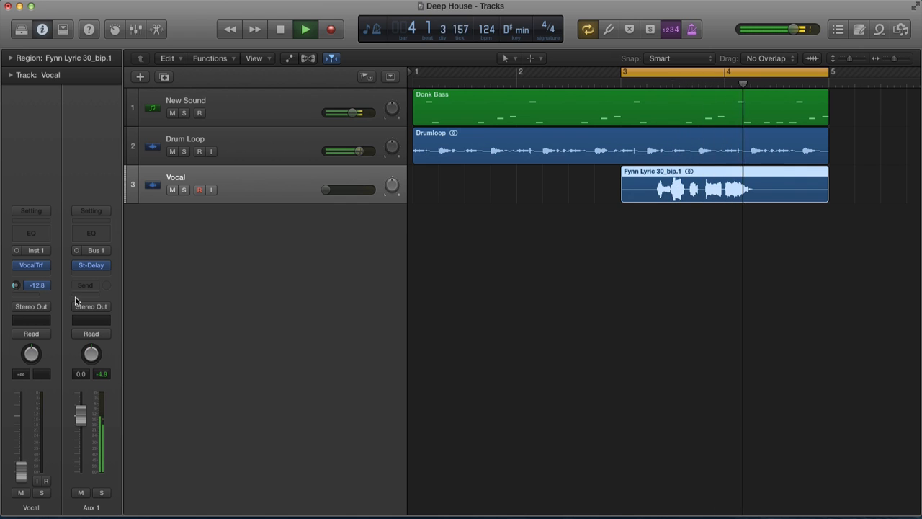
pyautogui.press('space')
# Step: Insert the stereo Space Designer reverb after the Stereo Delay on Aux 1 and move its window clear of the channel strips
pyautogui.click(92, 270)
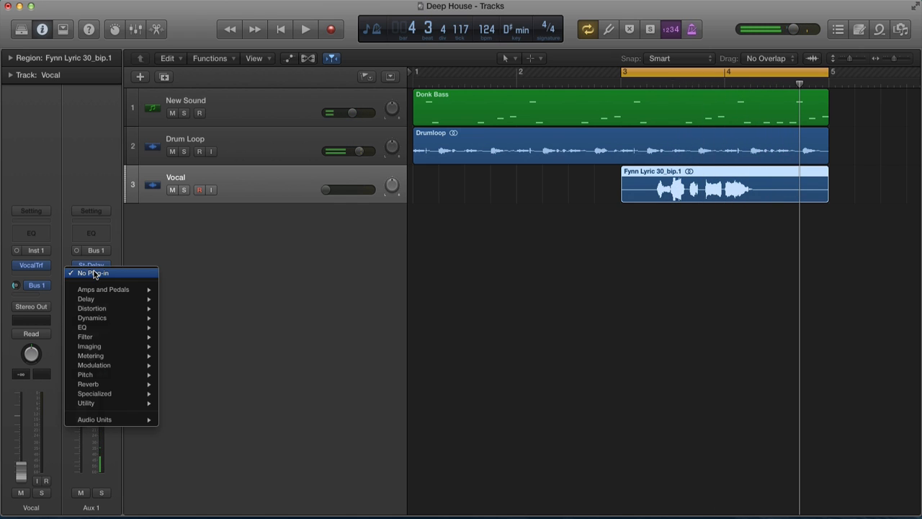
pyautogui.moveTo(105, 317)
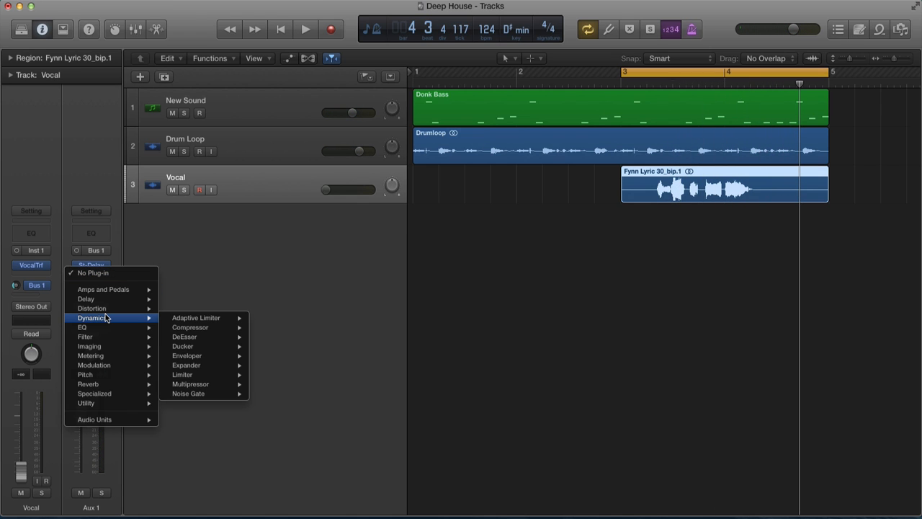
pyautogui.moveTo(108, 384)
pyautogui.moveTo(216, 412)
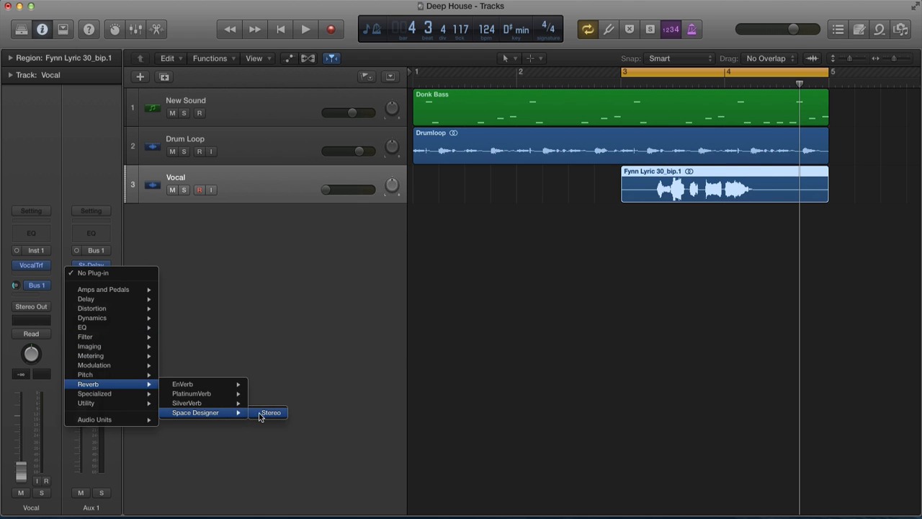
pyautogui.click(261, 415)
pyautogui.moveTo(127, 37); pyautogui.dragTo(504, 49)
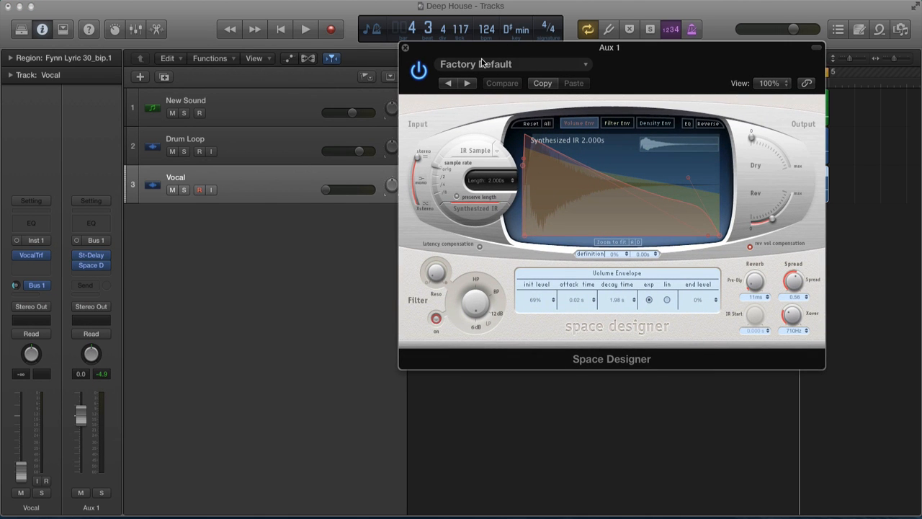
# Step: Load the 09.2s Upper Echelons outdoor-space preset in Space Designer, audition it with the loop and close the plug-in
pyautogui.click(482, 61)
pyautogui.moveTo(496, 369)
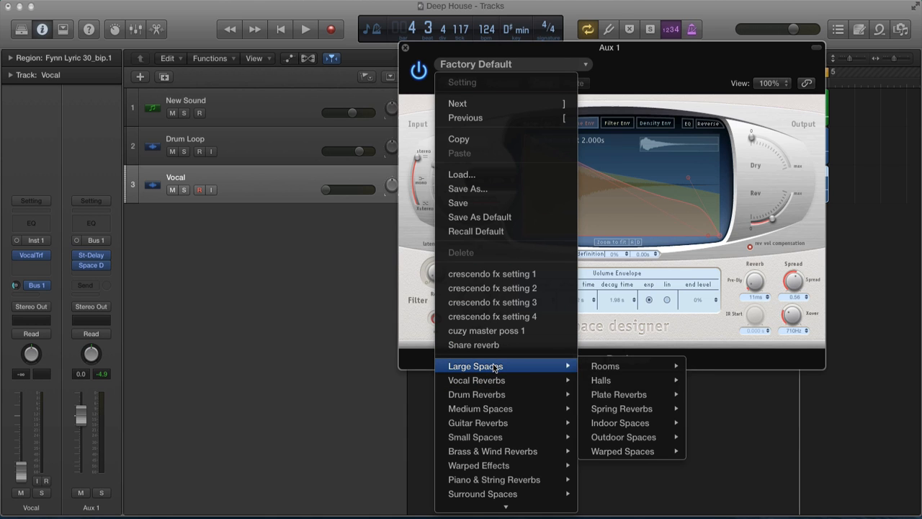
pyautogui.moveTo(684, 446)
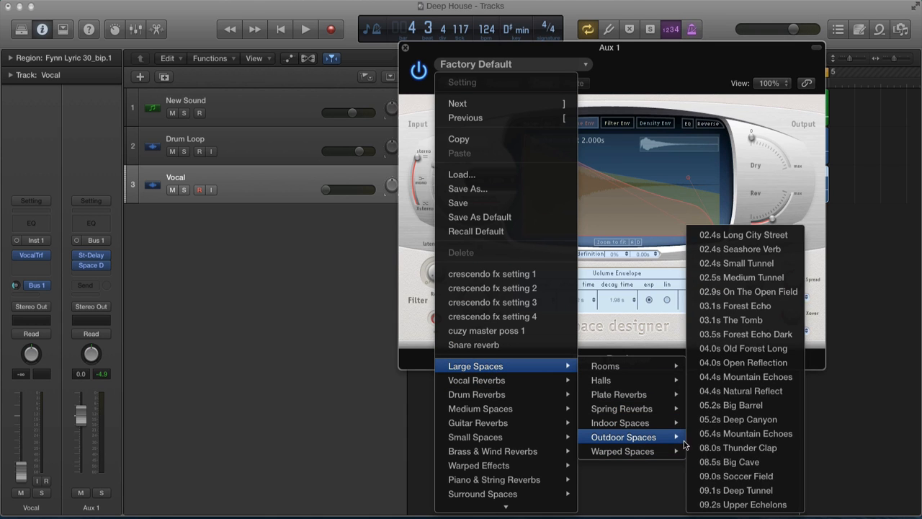
pyautogui.click(742, 483)
pyautogui.press('space')
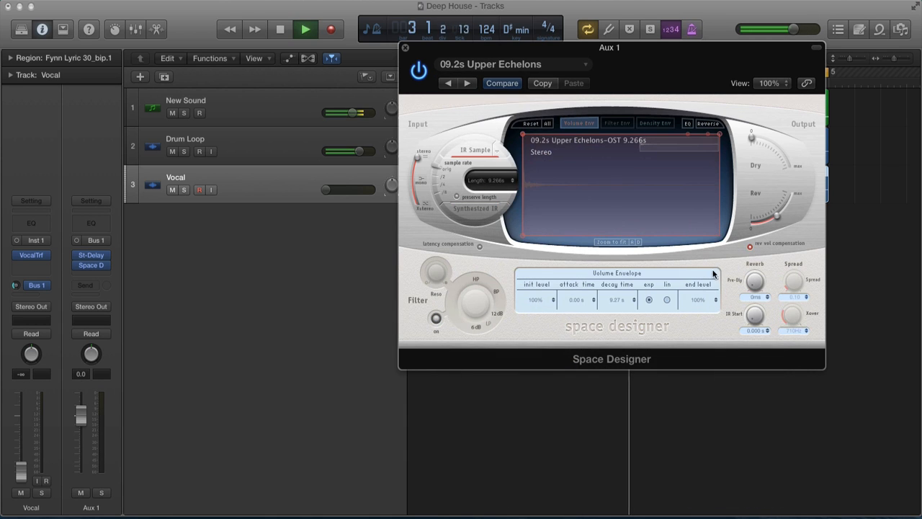
pyautogui.moveTo(774, 215); pyautogui.dragTo(777, 218)
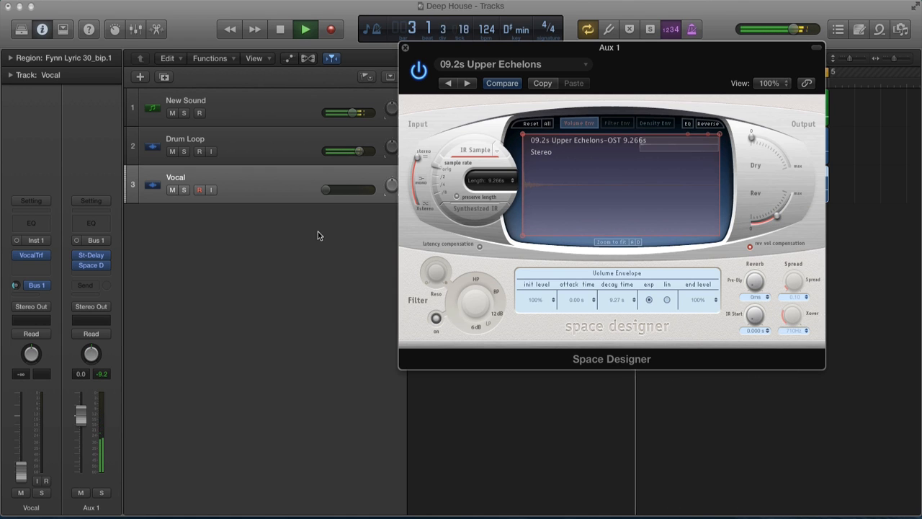
pyautogui.press('super+w')
pyautogui.click(583, 218)
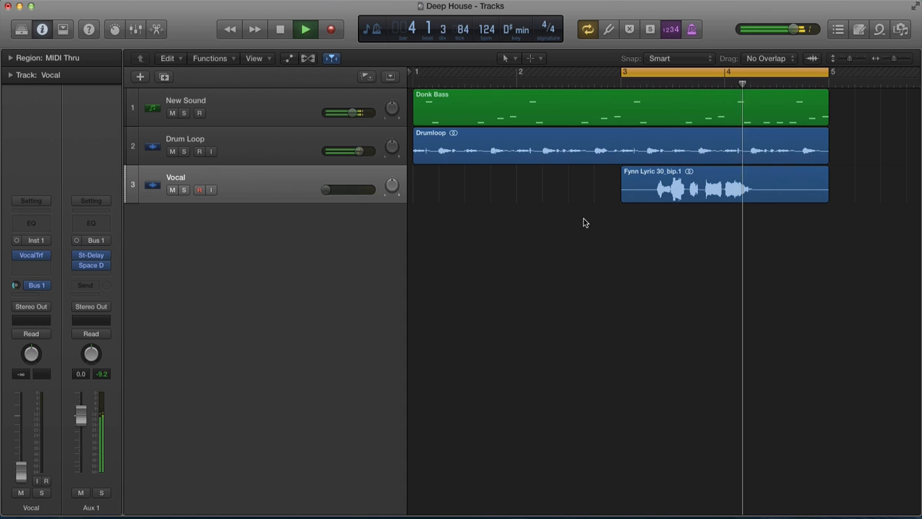
pyautogui.press('space')
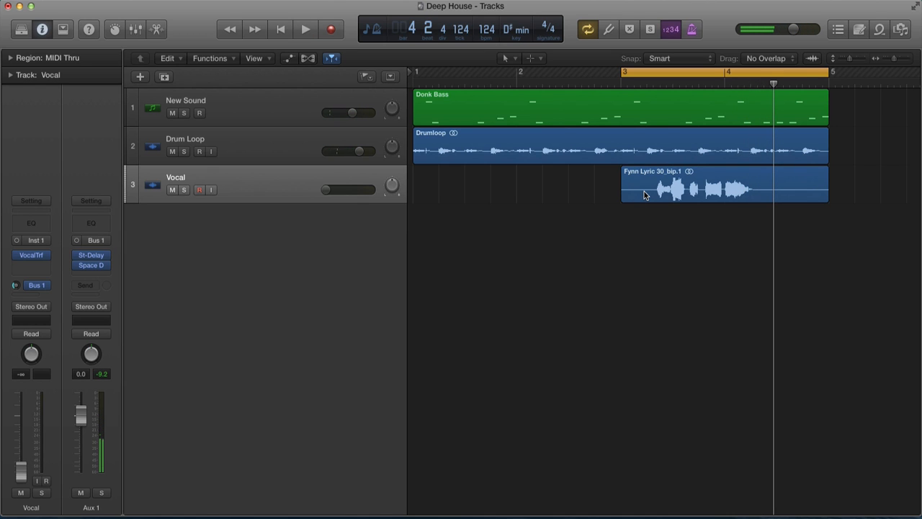
# Step: Move the vocal region about half a beat earlier on the timeline and play the loop
pyautogui.click(644, 193)
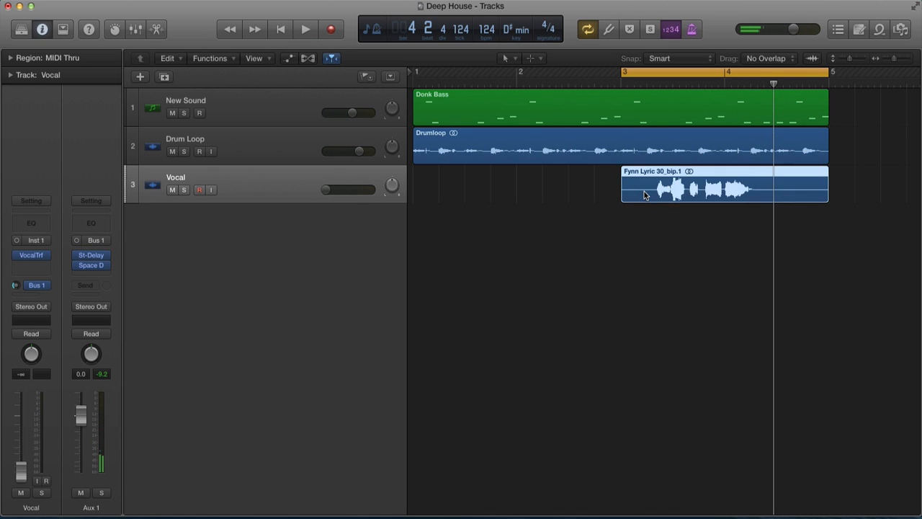
pyautogui.moveTo(644, 193); pyautogui.dragTo(631, 193)
pyautogui.click(617, 263)
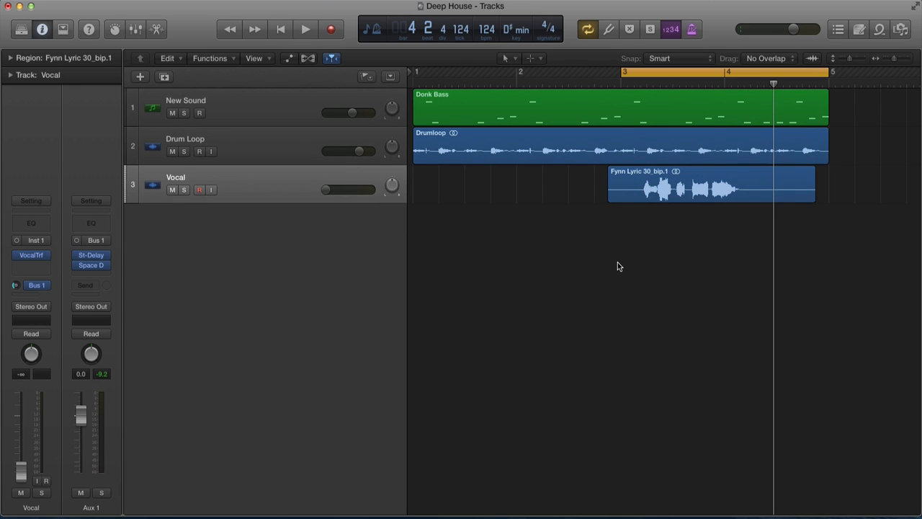
pyautogui.press('space')
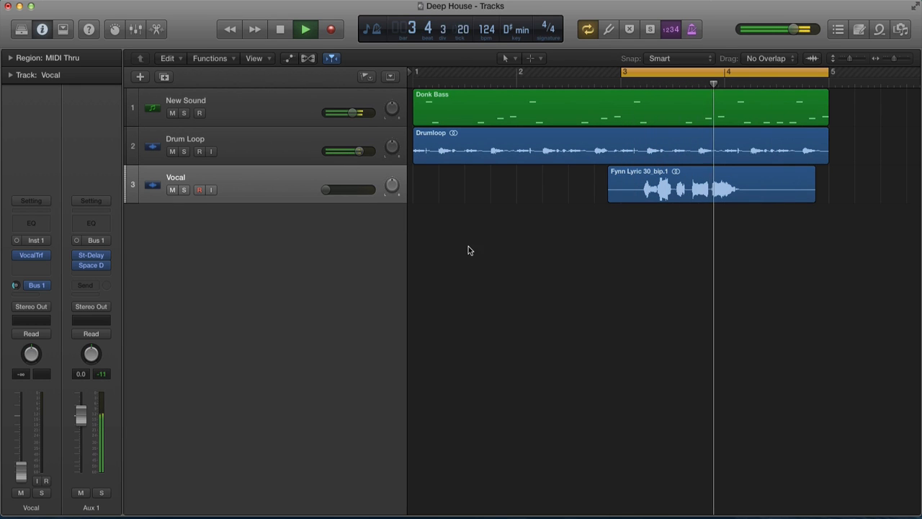
# Step: Insert the AutoFilter plug-in after Space Designer on the Aux 1 channel while the loop plays
pyautogui.click(102, 274)
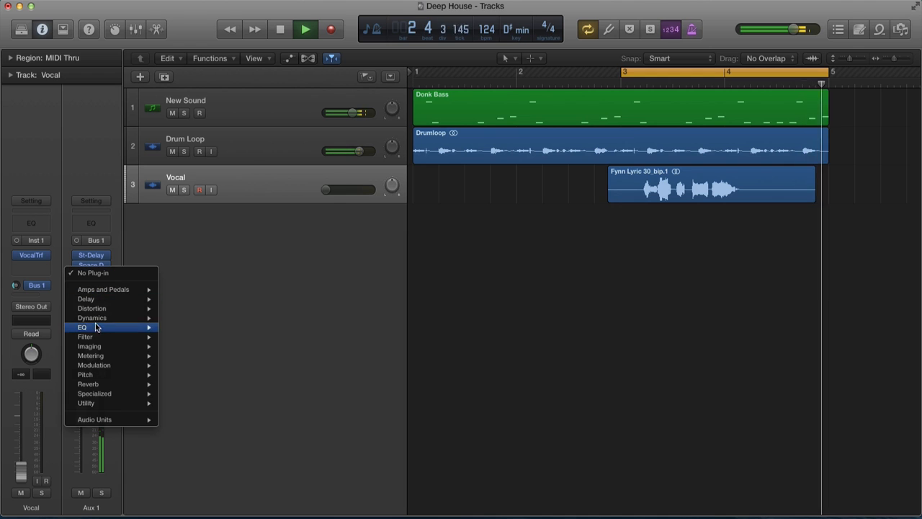
pyautogui.moveTo(91, 336)
pyautogui.moveTo(231, 337)
pyautogui.click(279, 336)
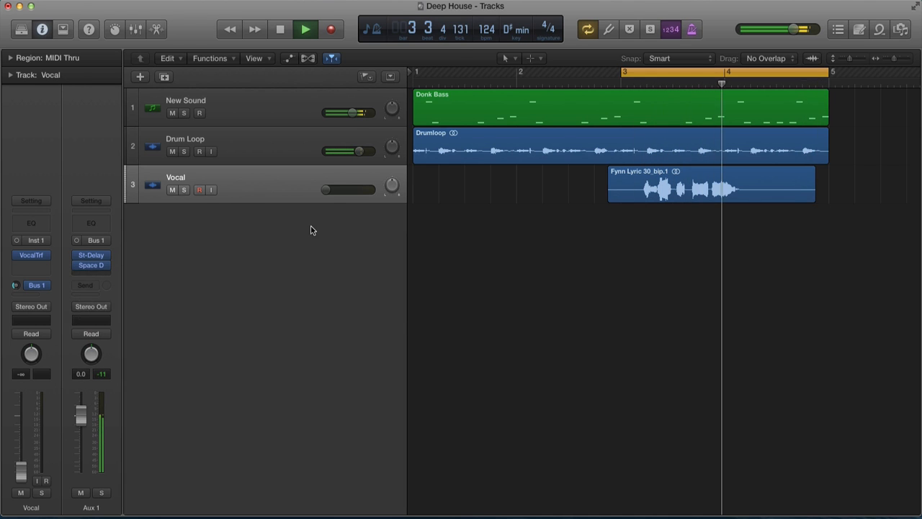
# Step: Set AutoFilter's fatness to 76%, cutoff to 87%, resonance to 10% and distortion input to 44%, and close it
pyautogui.moveTo(339, 170); pyautogui.dragTo(365, 166)
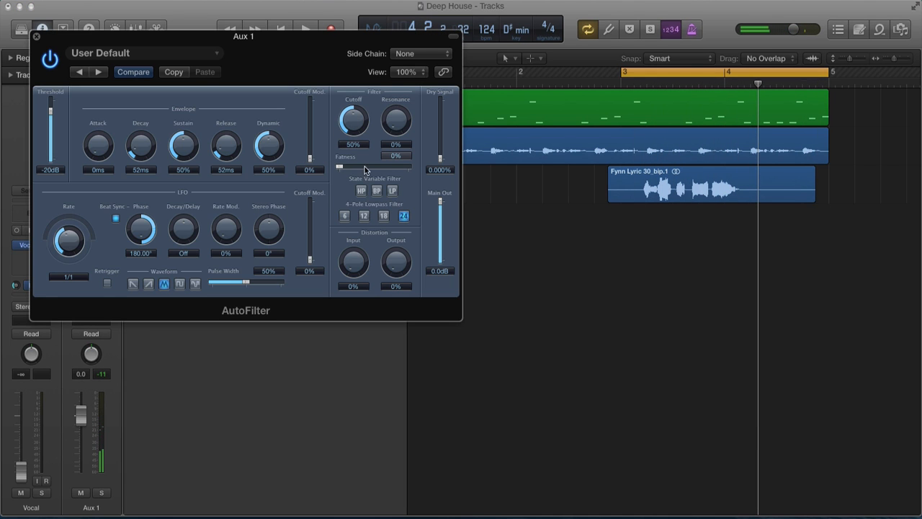
pyautogui.moveTo(358, 135)
pyautogui.mouseDown()
pyautogui.moveTo(355, 114)
pyautogui.moveTo(359, 121)
pyautogui.mouseUp()
pyautogui.click(37, 36)
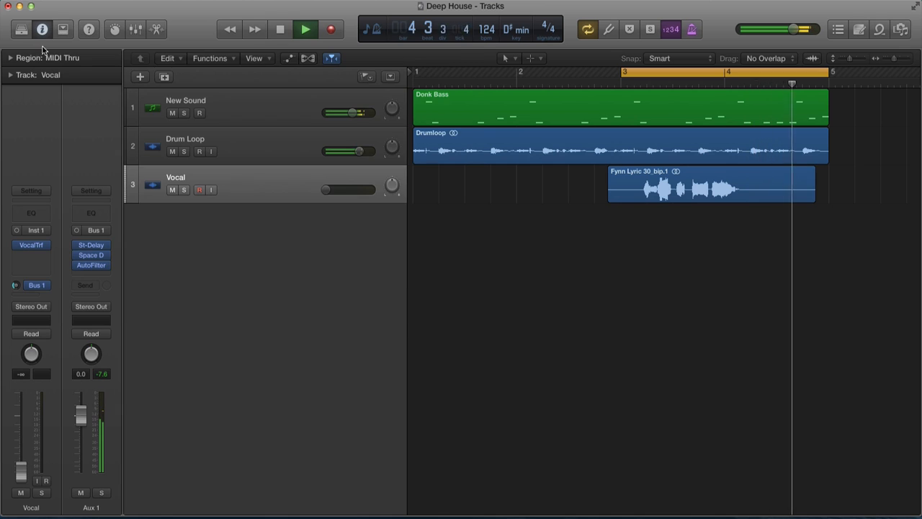
# Step: Adjust Space Designer's reverb output level on Aux 1, close the plug-in and raise the Aux 1 fader to +1.9
pyautogui.click(91, 256)
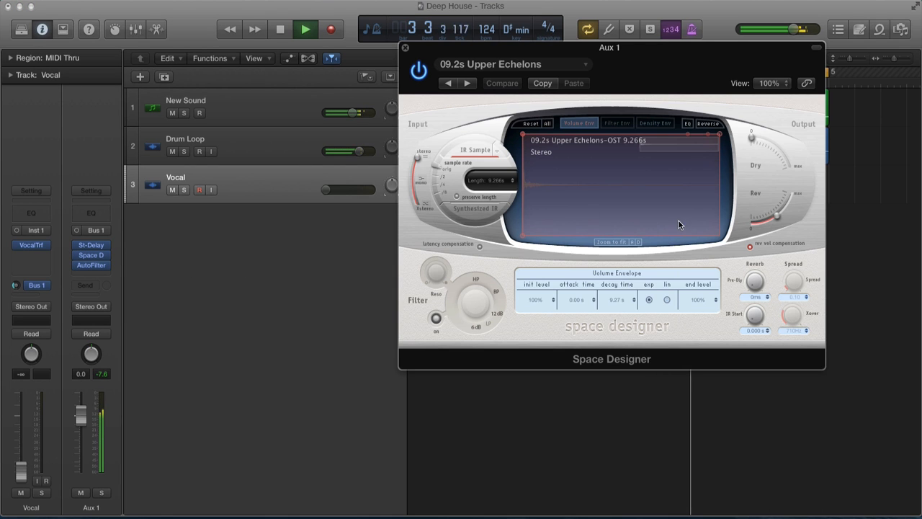
pyautogui.moveTo(773, 212); pyautogui.dragTo(776, 217)
pyautogui.click(405, 48)
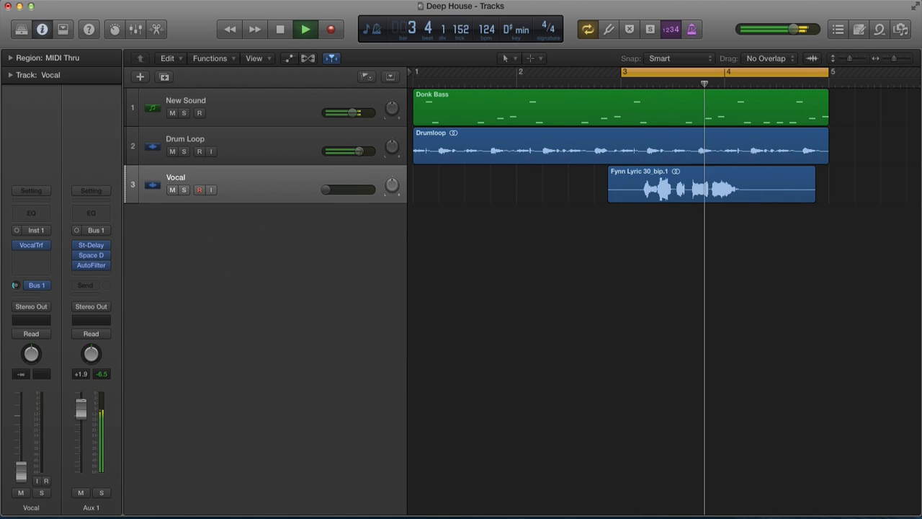
# Step: Set AutoFilter's LFO cutoff modulation to 15% and its filter cutoff to 85%, close the plug-in and stop playback
pyautogui.click(92, 264)
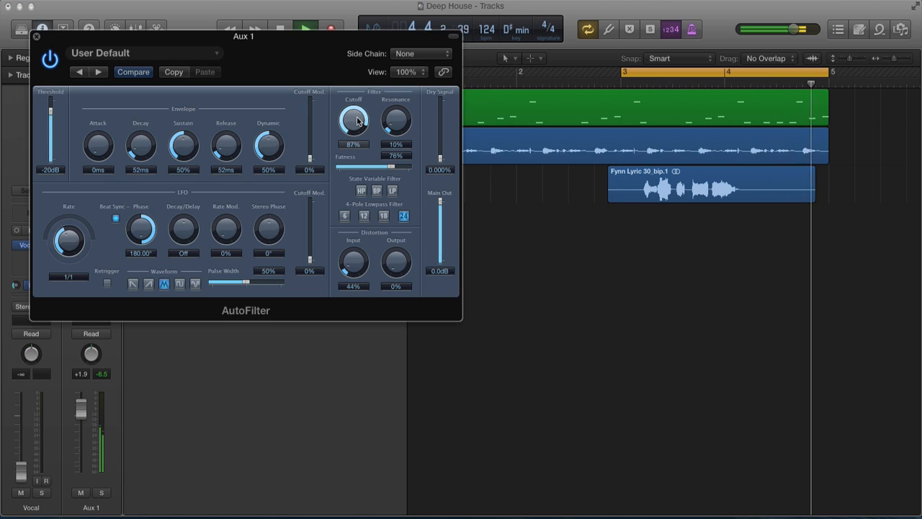
pyautogui.moveTo(358, 147)
pyautogui.mouseDown()
pyautogui.moveTo(358, 123)
pyautogui.moveTo(354, 149)
pyautogui.mouseUp()
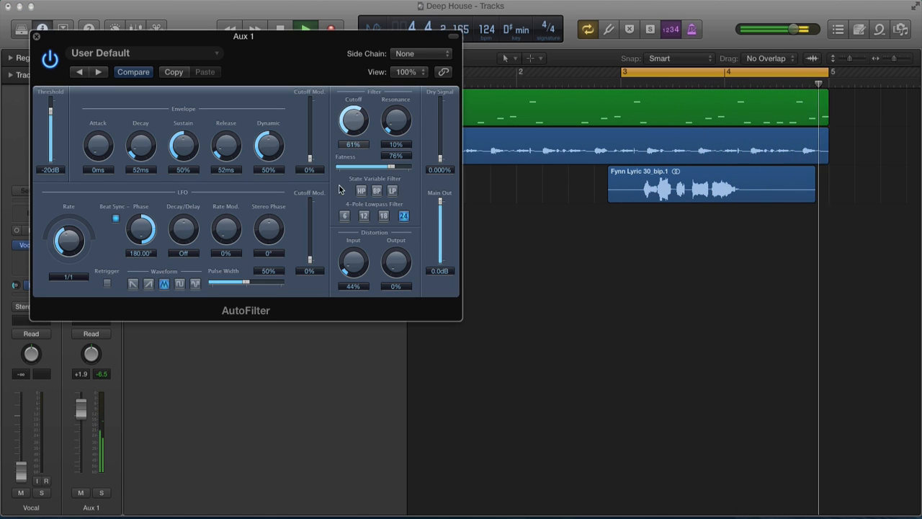
pyautogui.moveTo(309, 257); pyautogui.dragTo(310, 236)
pyautogui.moveTo(352, 117); pyautogui.dragTo(353, 110)
pyautogui.moveTo(310, 234); pyautogui.dragTo(312, 250)
pyautogui.moveTo(353, 127); pyautogui.dragTo(353, 117)
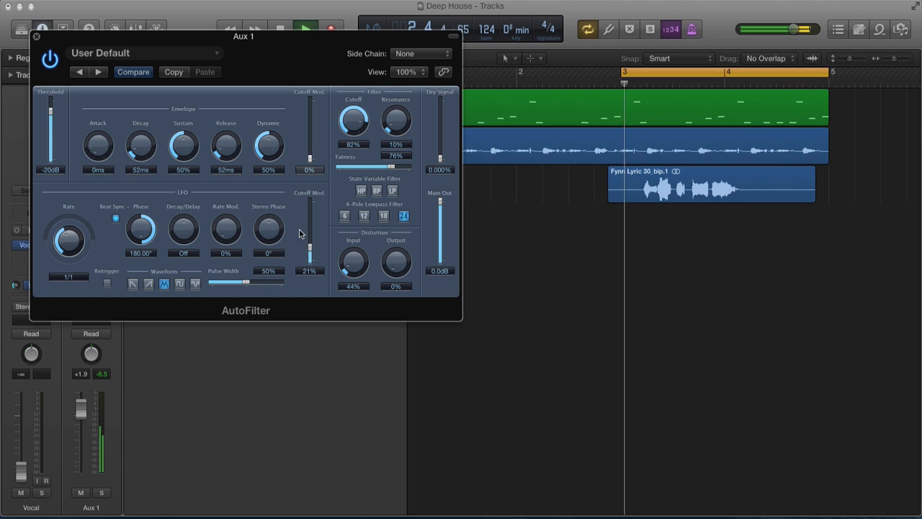
pyautogui.moveTo(310, 250); pyautogui.dragTo(310, 257)
pyautogui.moveTo(355, 121); pyautogui.dragTo(356, 116)
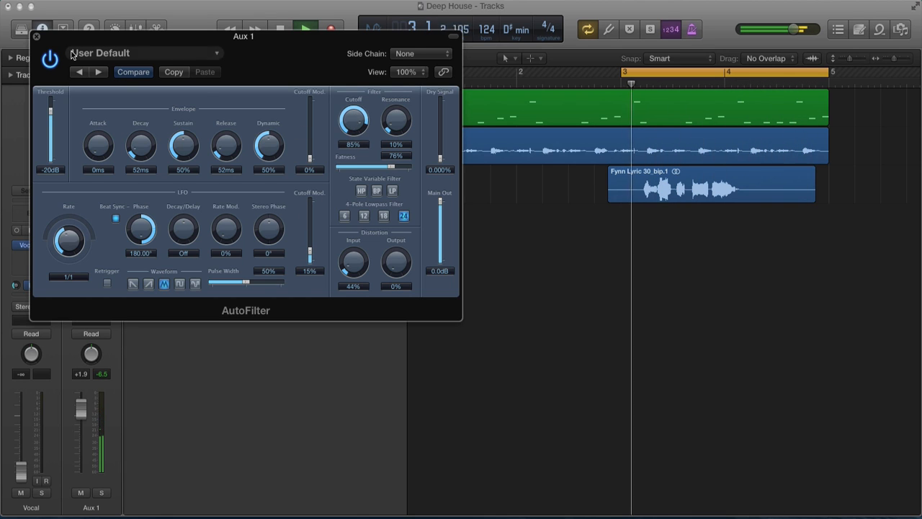
pyautogui.click(33, 34)
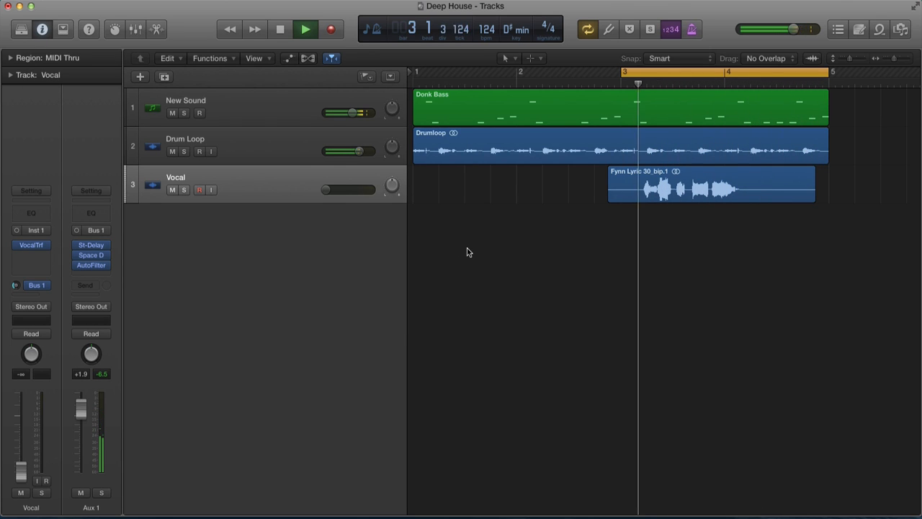
pyautogui.press('space')
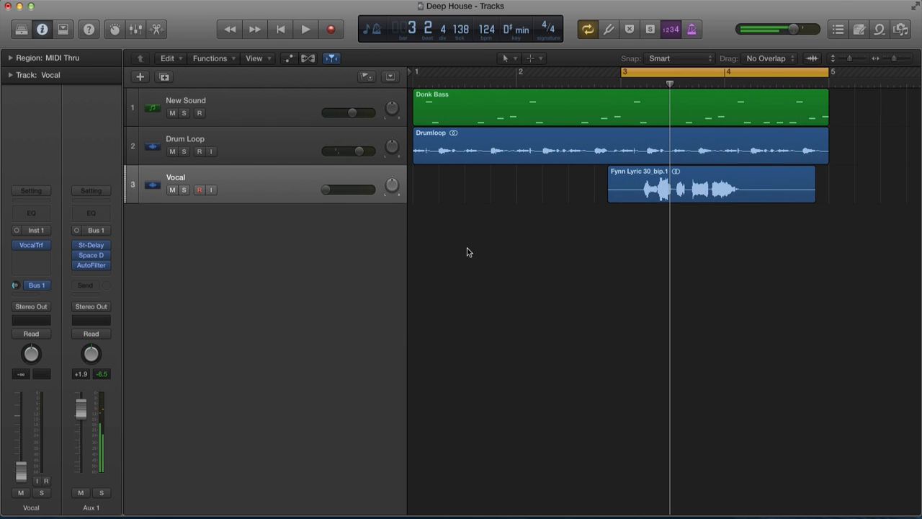